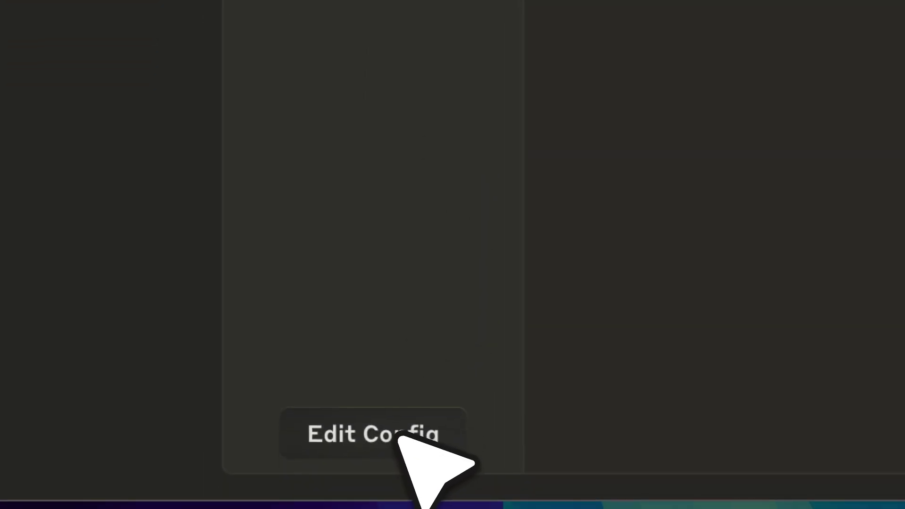
- Open Claude's developer configuration for editing and review the setup steps in the whatsapp-mcp README
{"action": "left_click", "coordinate": [400, 432]}
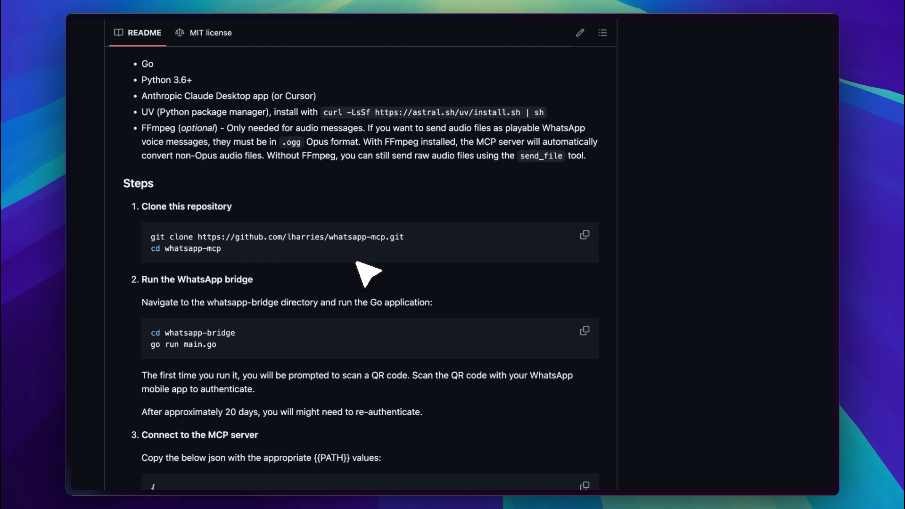
{"action": "scroll", "coordinate": [357, 262], "scroll_direction": "up", "scroll_amount": 5}
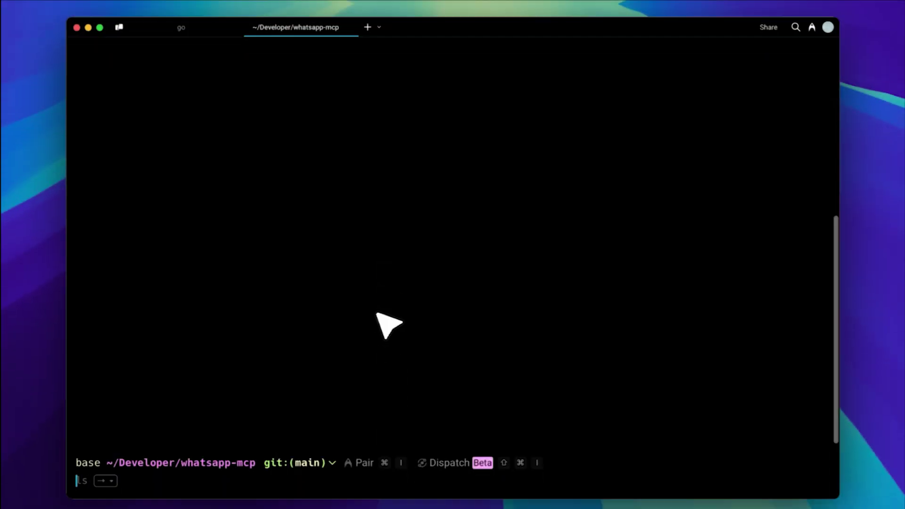
- List the whatsapp-mcp folder in the terminal, and change into whatsapp-bridge to list its contents
{"action": "type", "text": "ls"}
{"action": "key", "text": "Return"}
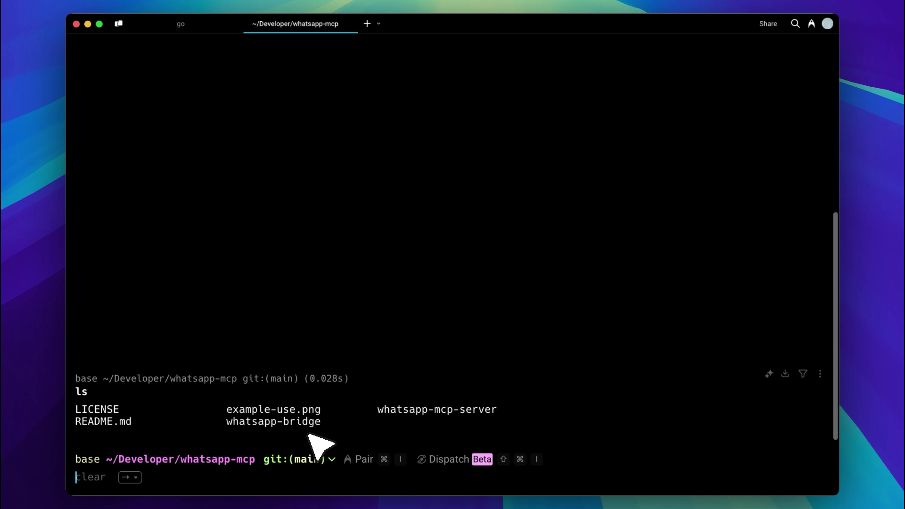
{"action": "type", "text": "cd"}
{"action": "key", "text": "Tab"}
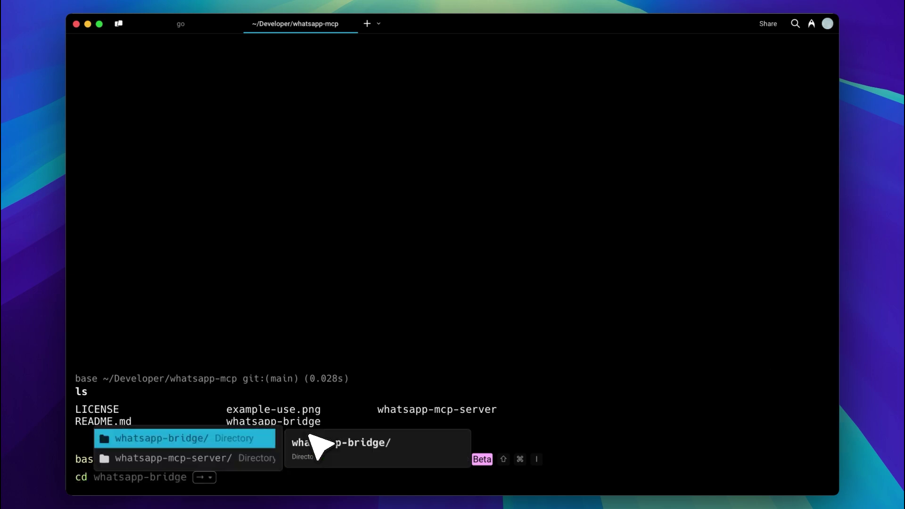
{"action": "key", "text": "Return"}
{"action": "key", "text": "Return"}
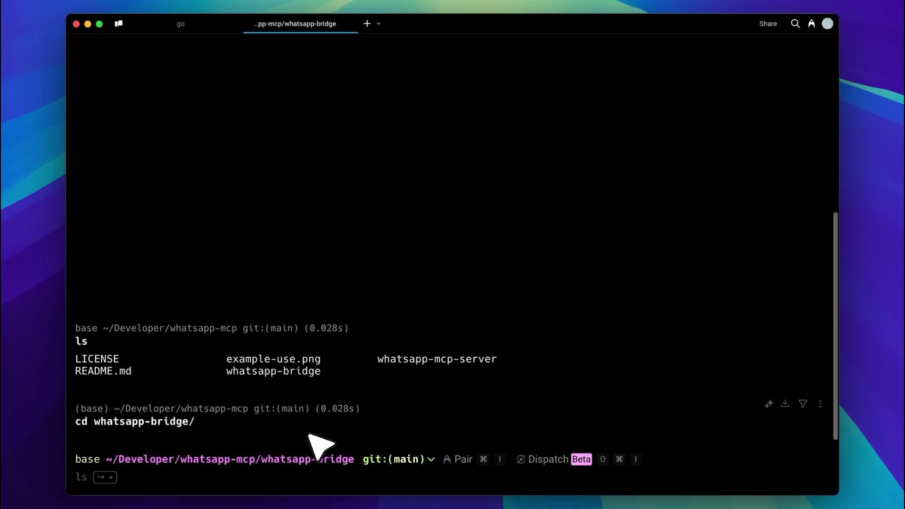
{"action": "type", "text": "ls"}
{"action": "key", "text": "Return"}
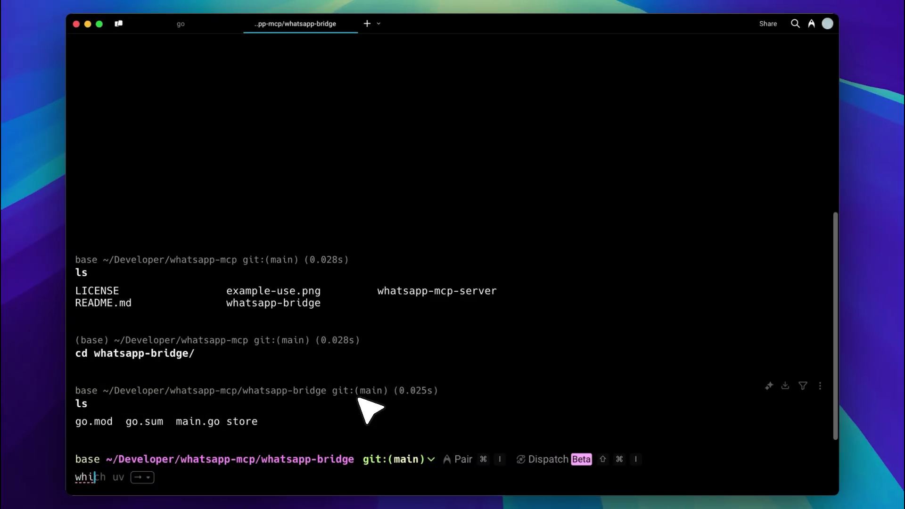
- Look up the uv executable's path with "which uv" and print the parent directory's path with "pwd"
{"action": "type", "text": "ch uv"}
{"action": "key", "text": "Return"}
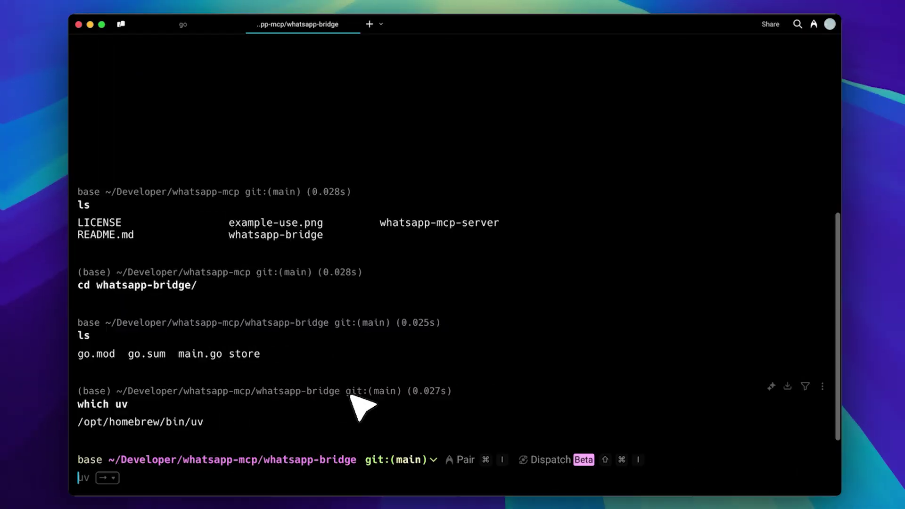
{"action": "type", "text": "cd .."}
{"action": "key", "text": "Return"}
{"action": "type", "text": "pwd"}
{"action": "key", "text": "Return"}
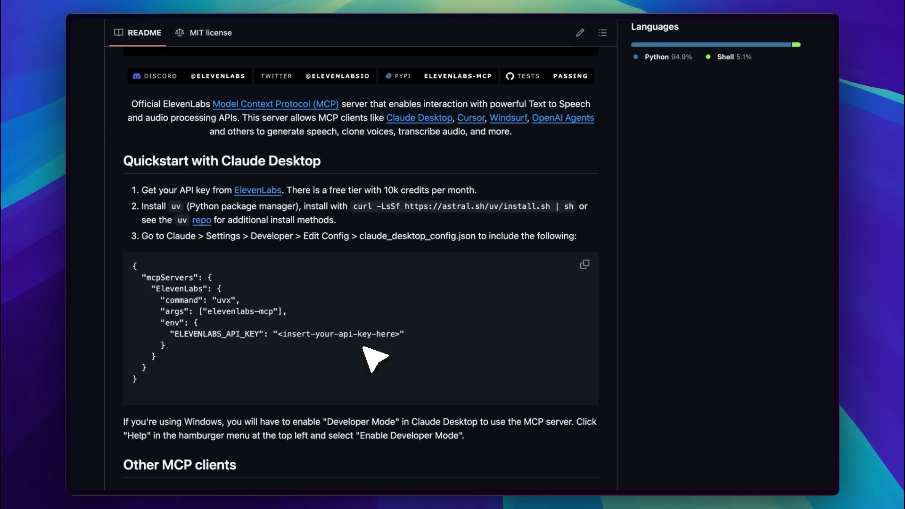
{"action": "scroll", "coordinate": [372, 358], "scroll_direction": "up", "scroll_amount": 3}
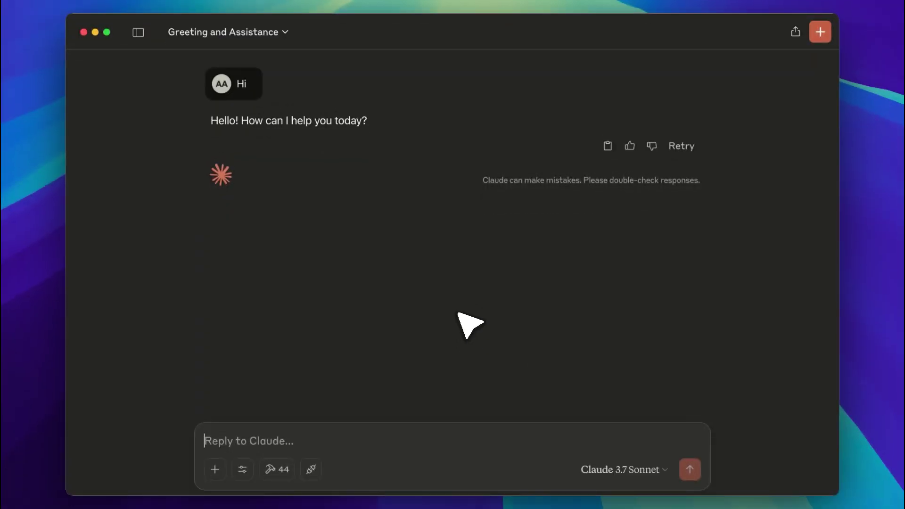
- Ask Claude to get the latest message from Dad, naming the contact Dad(U), and allow the requested WhatsApp tools for this chat
{"action": "left_click", "coordinate": [263, 434]}
{"action": "type", "text": "Get the latest messages from Dad"}
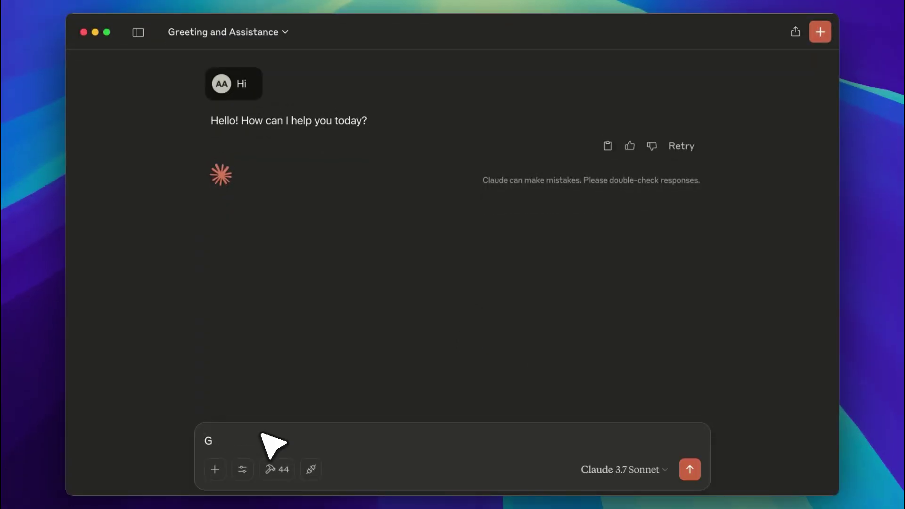
{"action": "left_click", "coordinate": [331, 441]}
{"action": "key", "text": "BackSpace"}
{"action": "left_click", "coordinate": [394, 443]}
{"action": "type", "text": ". The contact i am looking"}
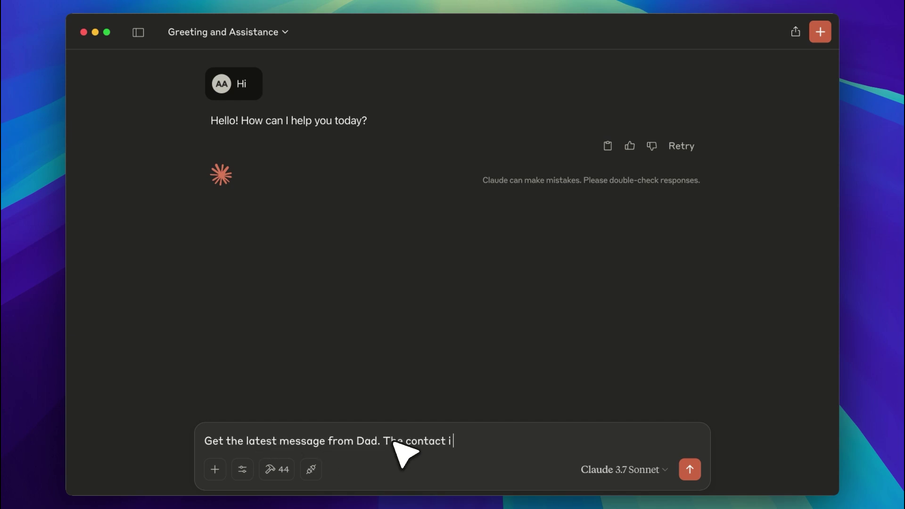
{"action": "key", "text": "BackSpace"}
{"action": "key", "text": "BackSpace"}
{"action": "key", "text": "BackSpace"}
{"action": "type", "text": "ing for is Dad()"}
{"action": "key", "text": "Left"}
{"action": "type", "text": "U)"}
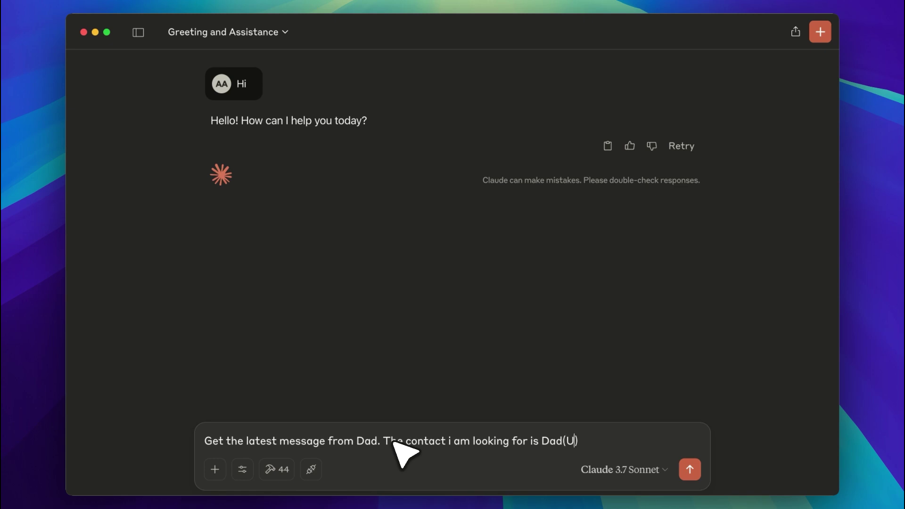
{"action": "type", "text": "."}
{"action": "key", "text": "Return"}
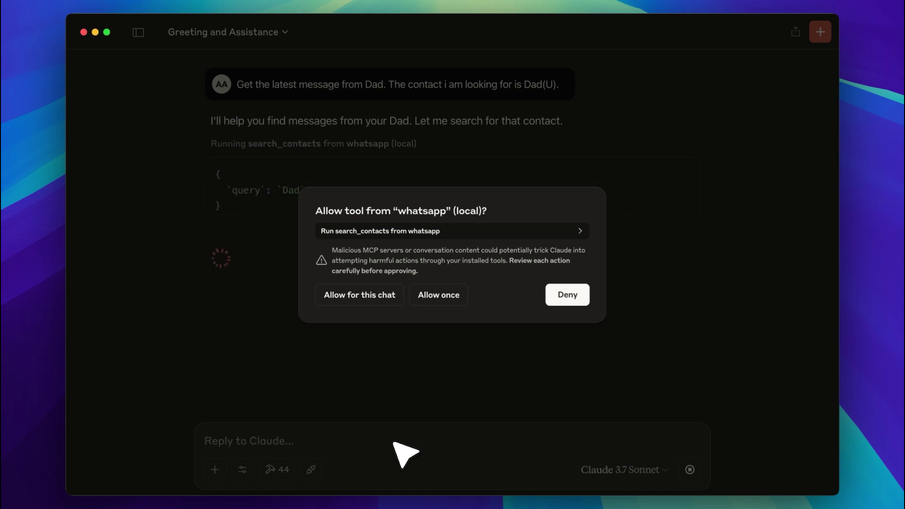
{"action": "left_click", "coordinate": [384, 298]}
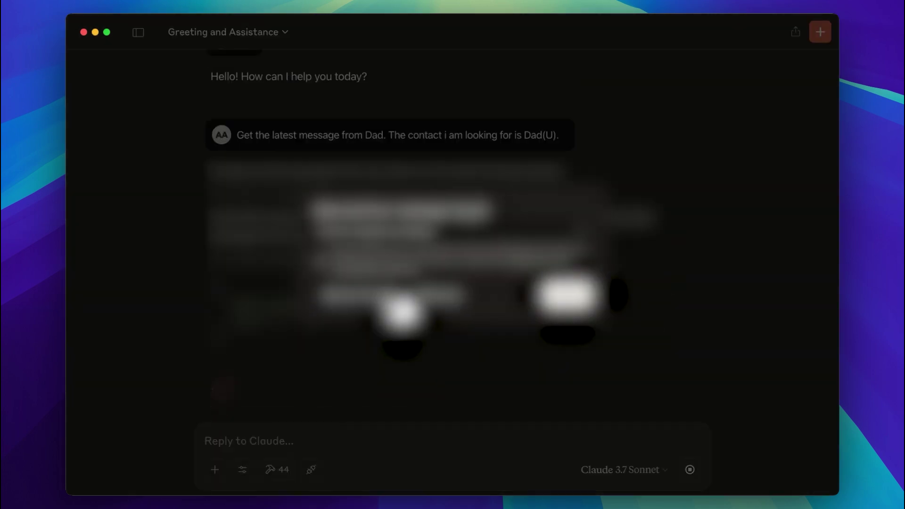
{"action": "left_click", "coordinate": [401, 311]}
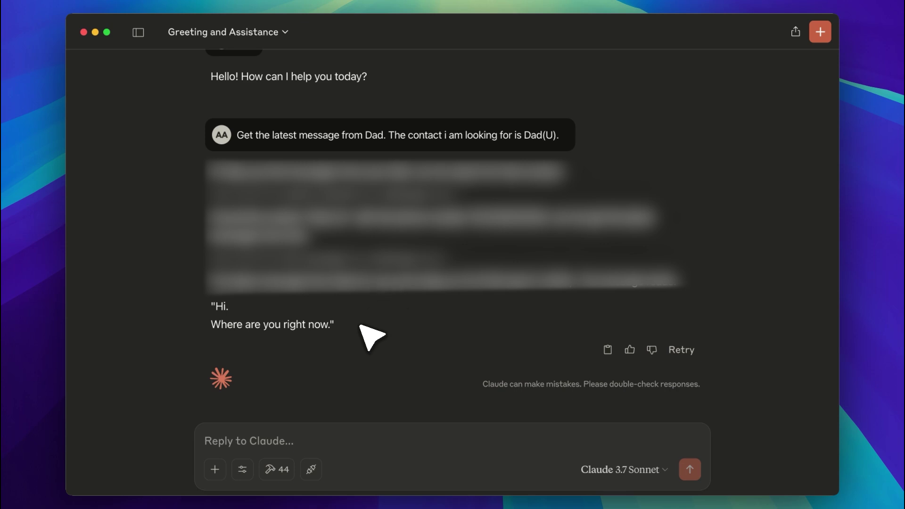
- Send Claude the prompt "Reply that i am at work and send this as a VM using brian."
{"action": "left_click", "coordinate": [292, 436]}
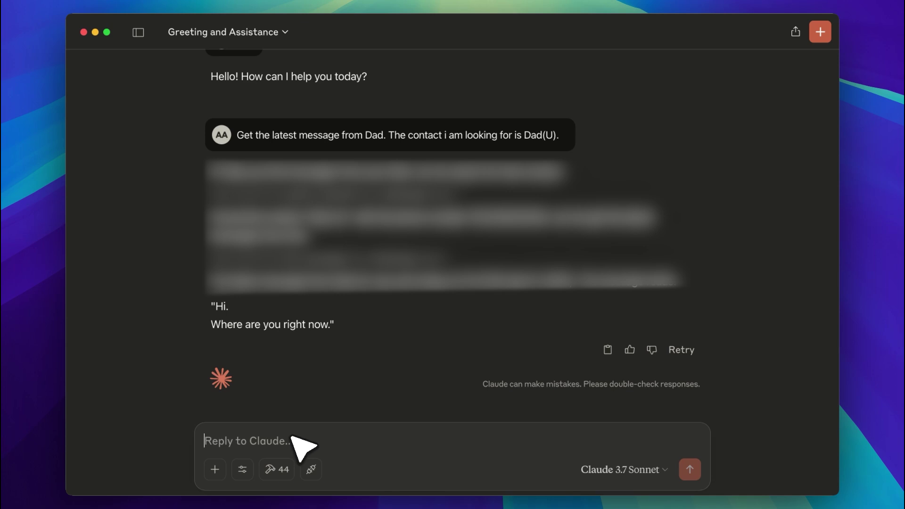
{"action": "type", "text": "Reply "}
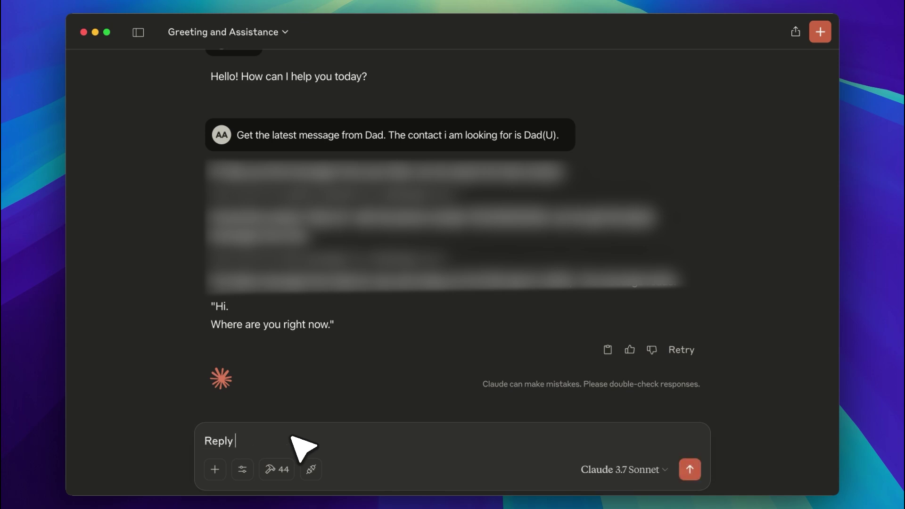
{"action": "type", "text": "that i am at work and"}
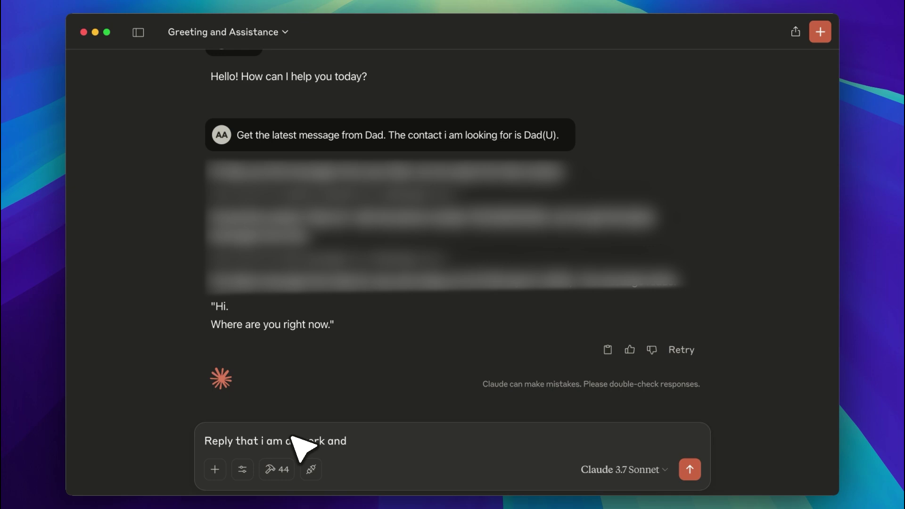
{"action": "type", "text": " send this as a VM using brain"}
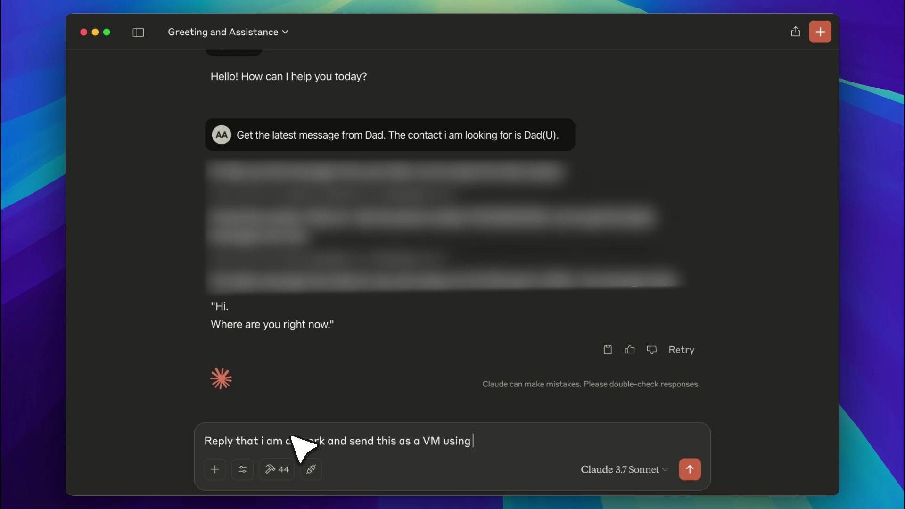
{"action": "key", "text": "BackSpace"}
{"action": "key", "text": "BackSpace"}
{"action": "key", "text": "BackSpace"}
{"action": "type", "text": "ian fr"}
{"action": "key", "text": "BackSpace"}
{"action": "key", "text": "BackSpace"}
{"action": "key", "text": "BackSpace"}
{"action": "type", "text": "from"}
{"action": "key", "text": "BackSpace"}
{"action": "key", "text": "BackSpace"}
{"action": "key", "text": "BackSpace"}
{"action": "key", "text": "BackSpace"}
{"action": "key", "text": "BackSpace"}
{"action": "type", "text": "."}
{"action": "key", "text": "Return"}
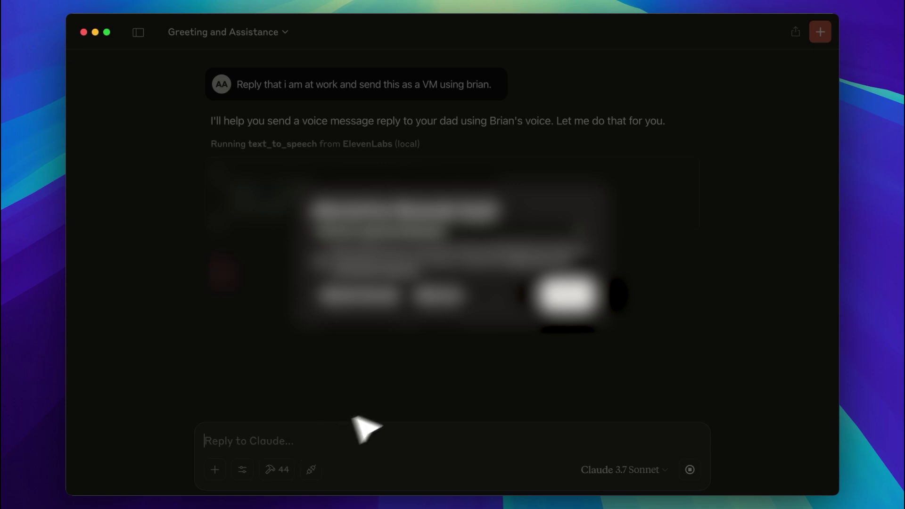
- Allow the ElevenLabs text_to_speech request and the follow-up tool request for the voice message reply
{"action": "left_click", "coordinate": [546, 306]}
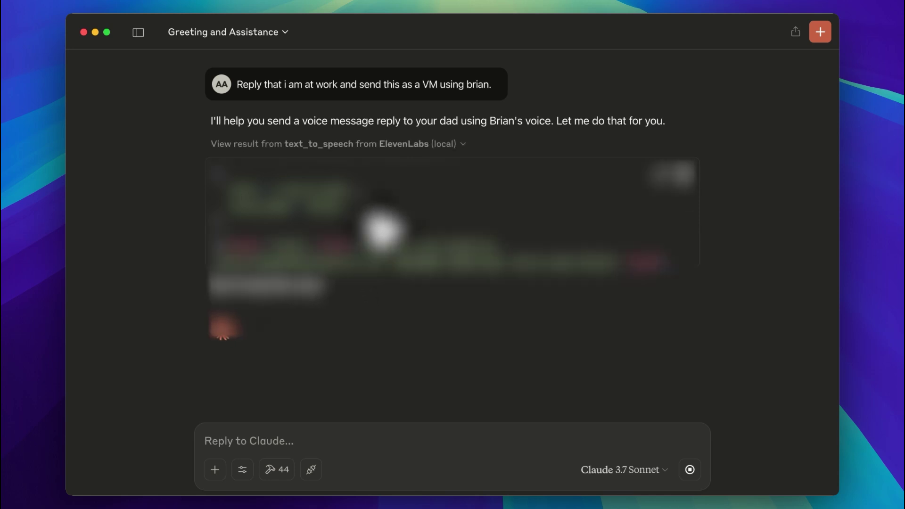
{"action": "scroll", "coordinate": [452, 235], "scroll_direction": "up", "scroll_amount": 3}
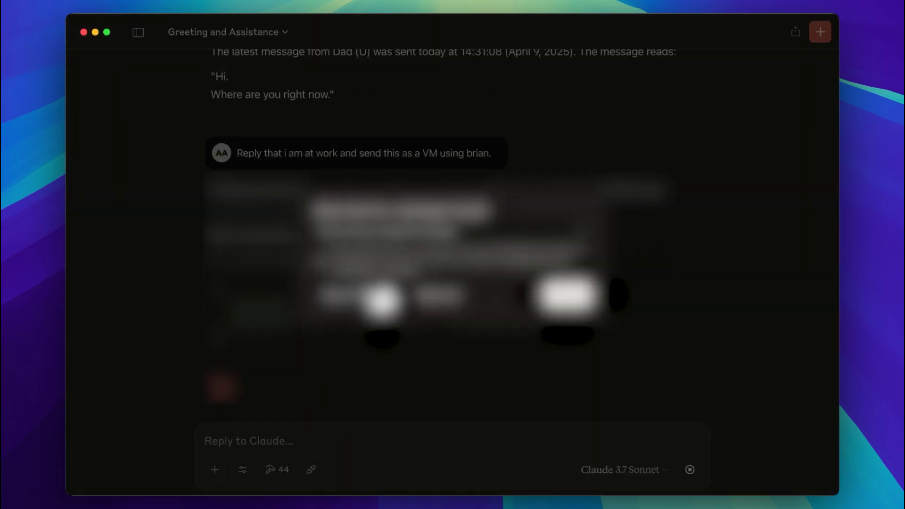
{"action": "left_click", "coordinate": [382, 301]}
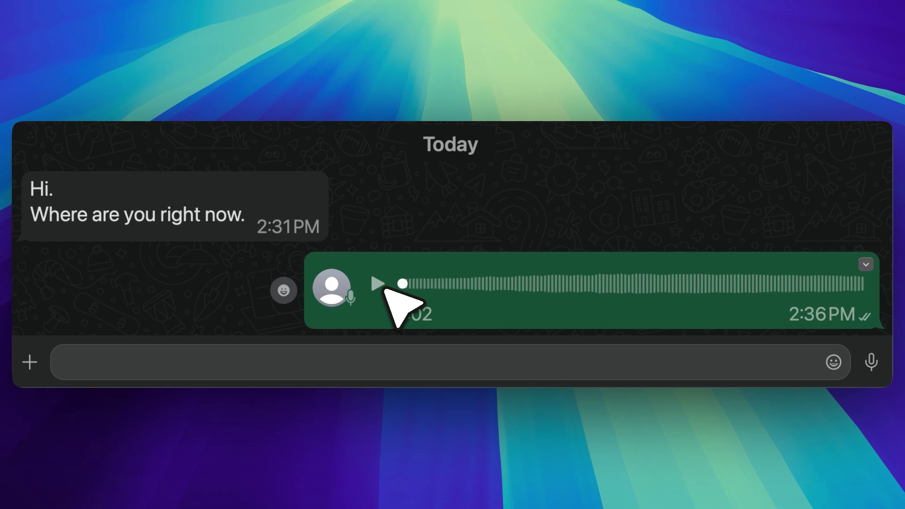
- Switch to WhatsApp and play the voice message sent in reply
{"action": "left_click", "coordinate": [384, 287]}
{"action": "left_click", "coordinate": [396, 291]}
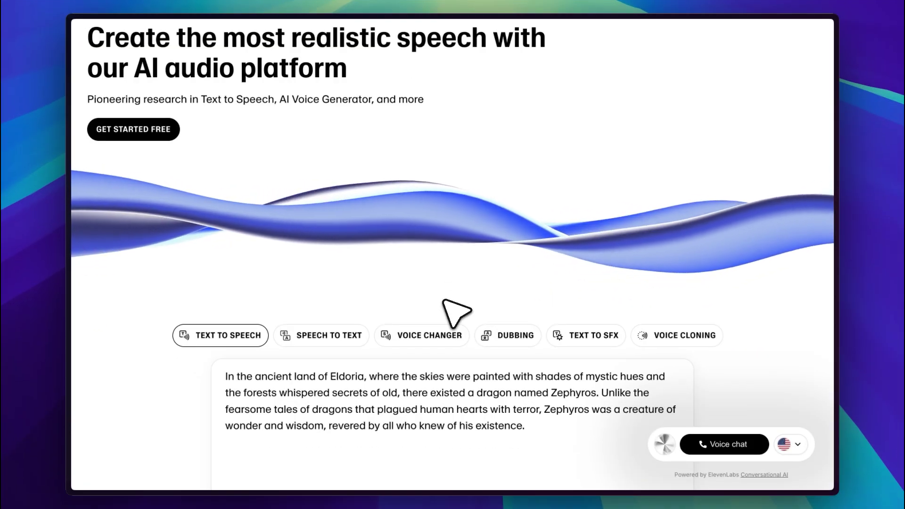
- Show the Voice Cloning demo on the ElevenLabs homepage
{"action": "left_click", "coordinate": [650, 332]}
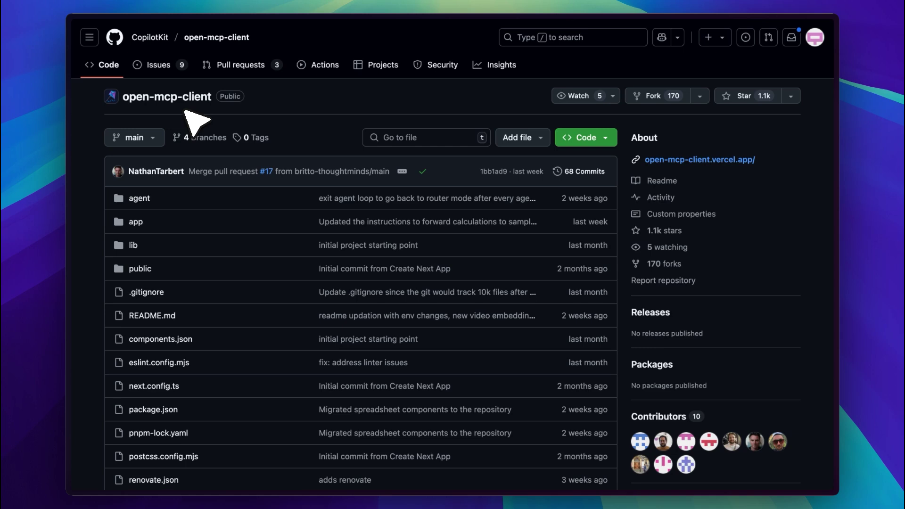
- Examine the Getting Started and environment variable instructions in the CopilotKit open-mcp-client README
{"action": "scroll", "coordinate": [193, 120], "scroll_direction": "down", "scroll_amount": 15}
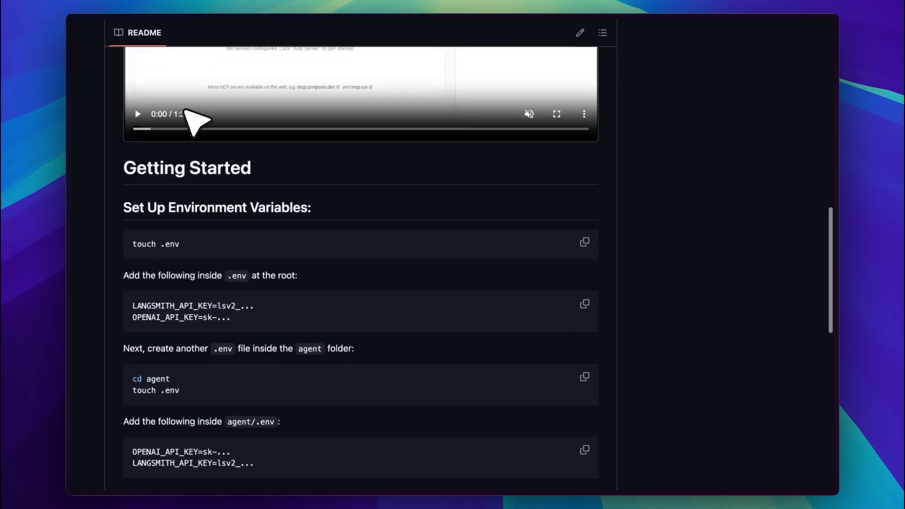
{"action": "scroll", "coordinate": [222, 175], "scroll_direction": "up", "scroll_amount": 15}
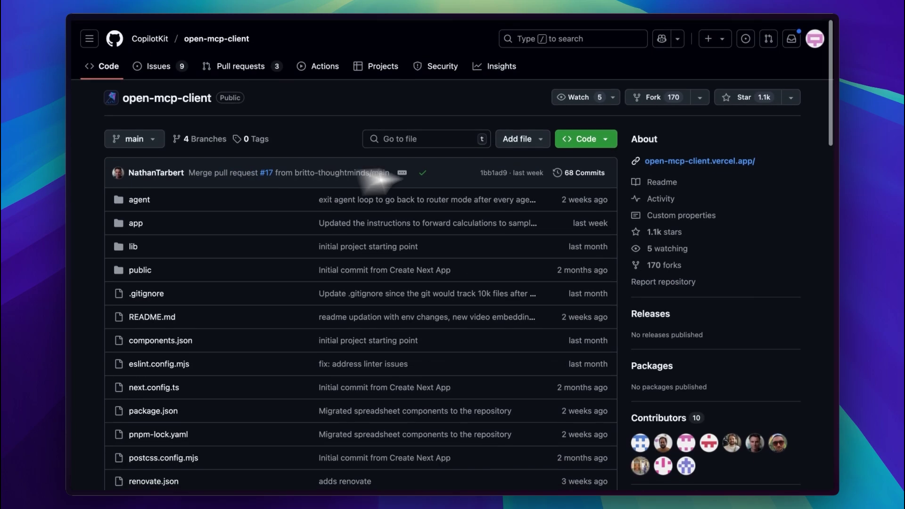
{"action": "scroll", "coordinate": [624, 182], "scroll_direction": "down", "scroll_amount": 15}
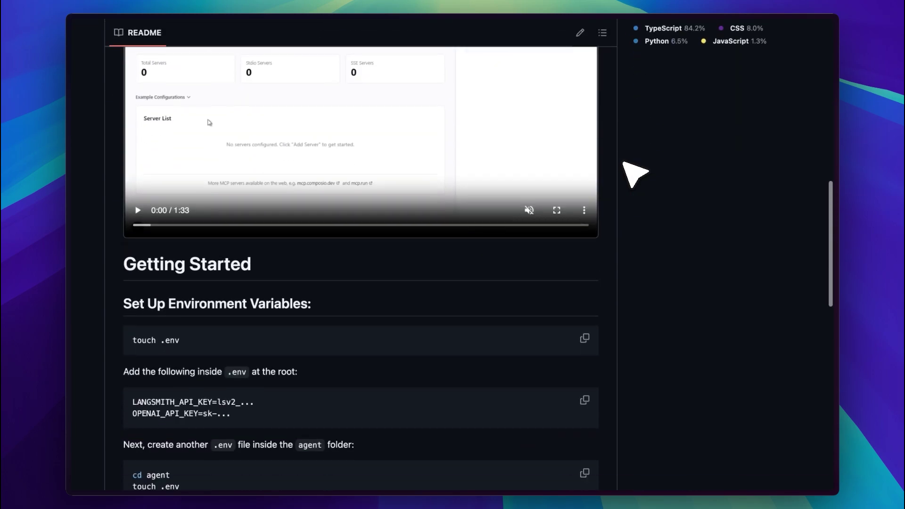
{"action": "scroll", "coordinate": [504, 288], "scroll_direction": "down", "scroll_amount": 1}
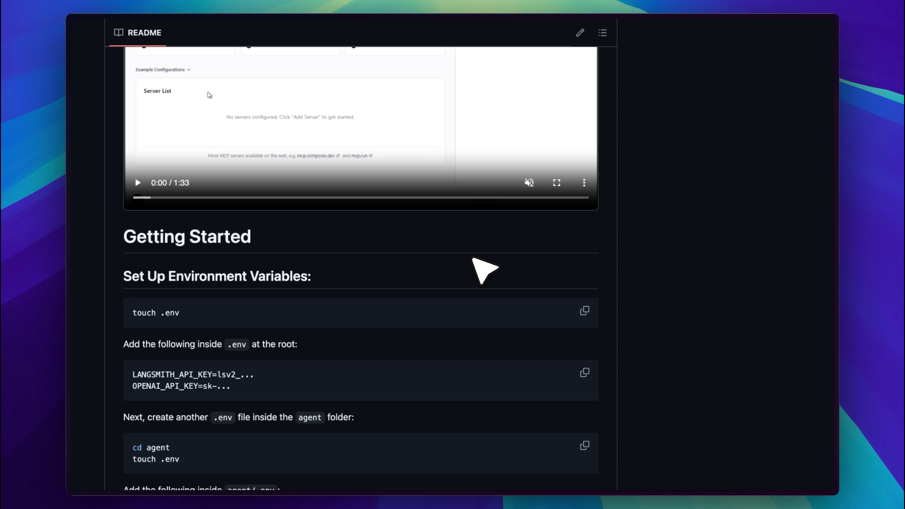
{"action": "scroll", "coordinate": [472, 258], "scroll_direction": "up", "scroll_amount": 2}
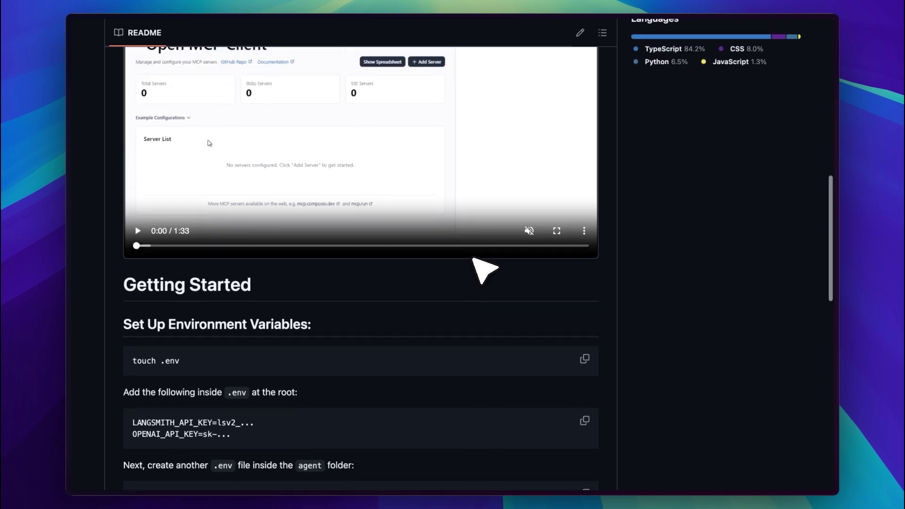